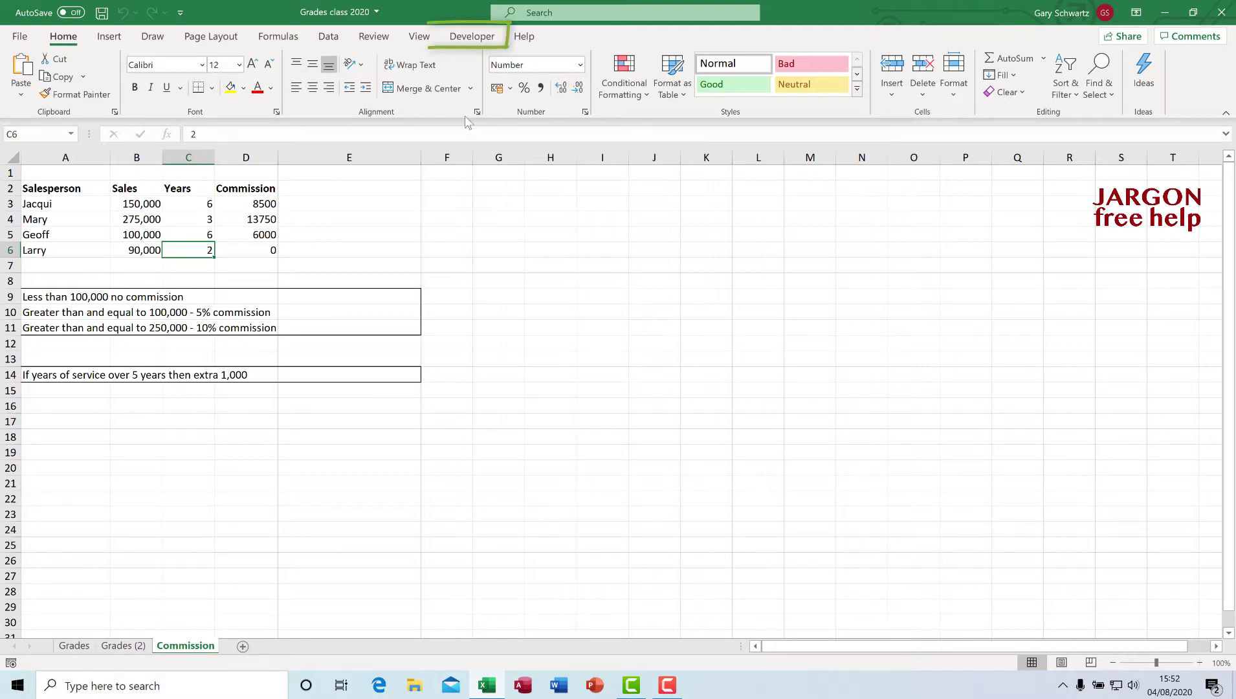
Step: In the VBA editor, cut all the GradeCalc and myCommission code out of Module2, then return to Excel
left_click(472, 35)
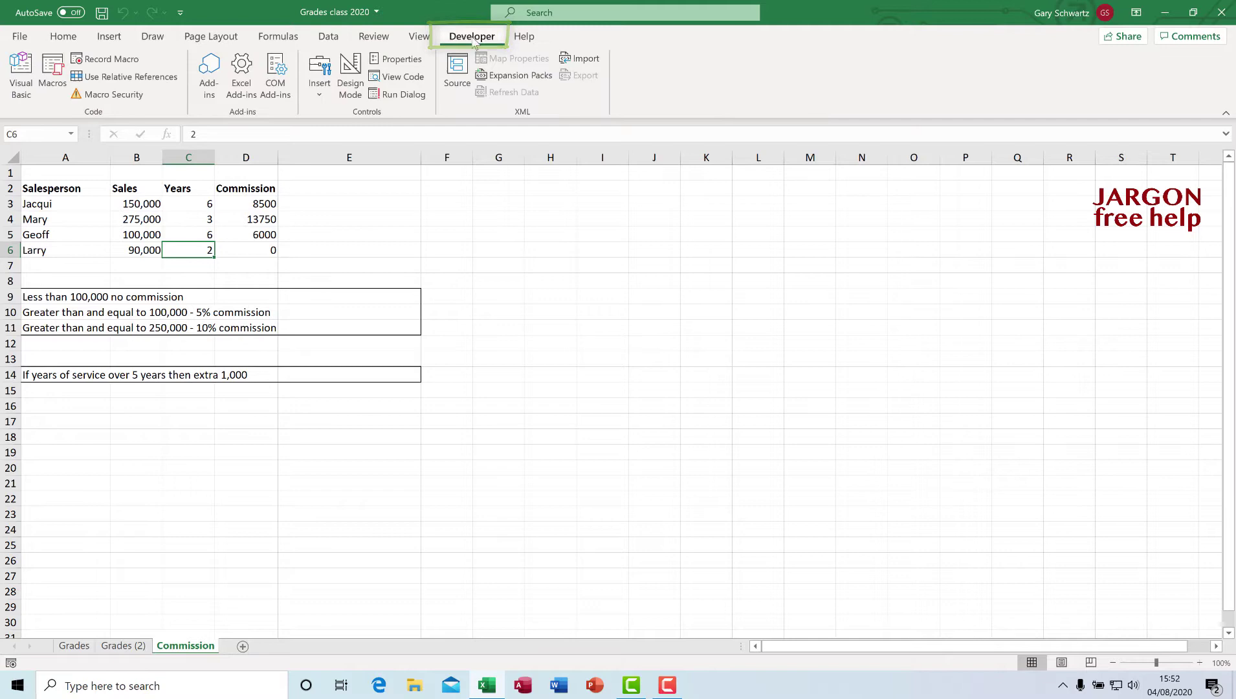
left_click(21, 70)
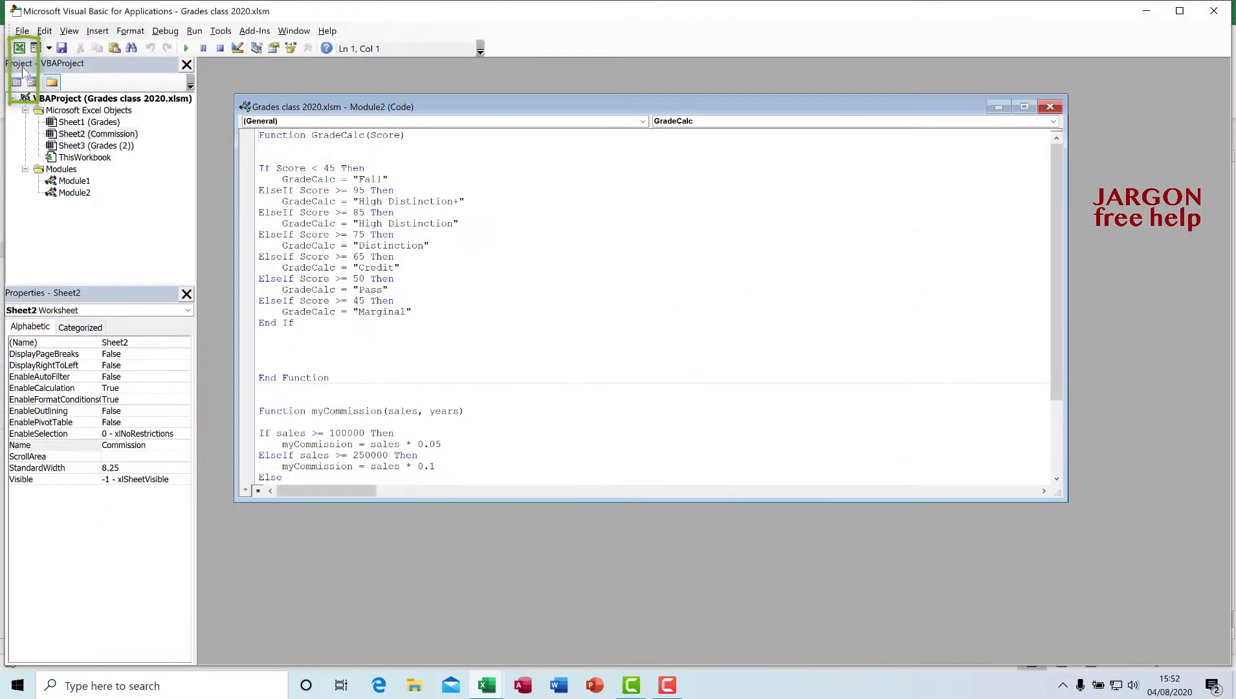
left_click_drag(259, 134, 457, 455)
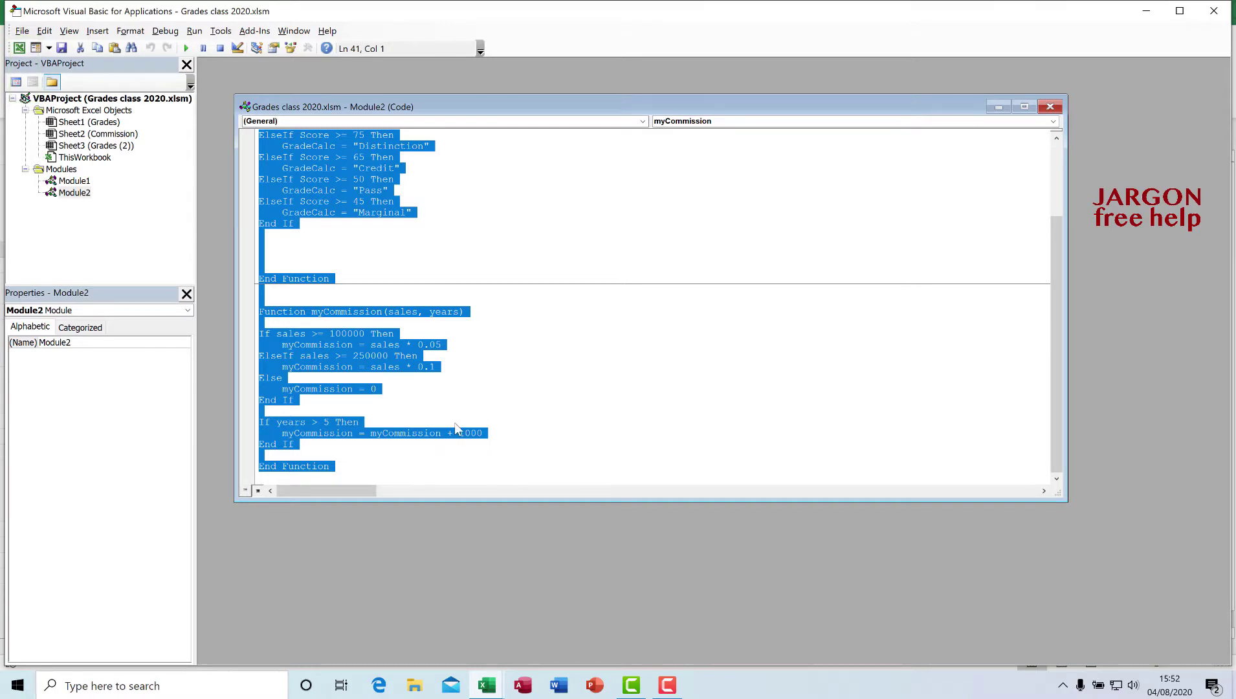
right_click(401, 357)
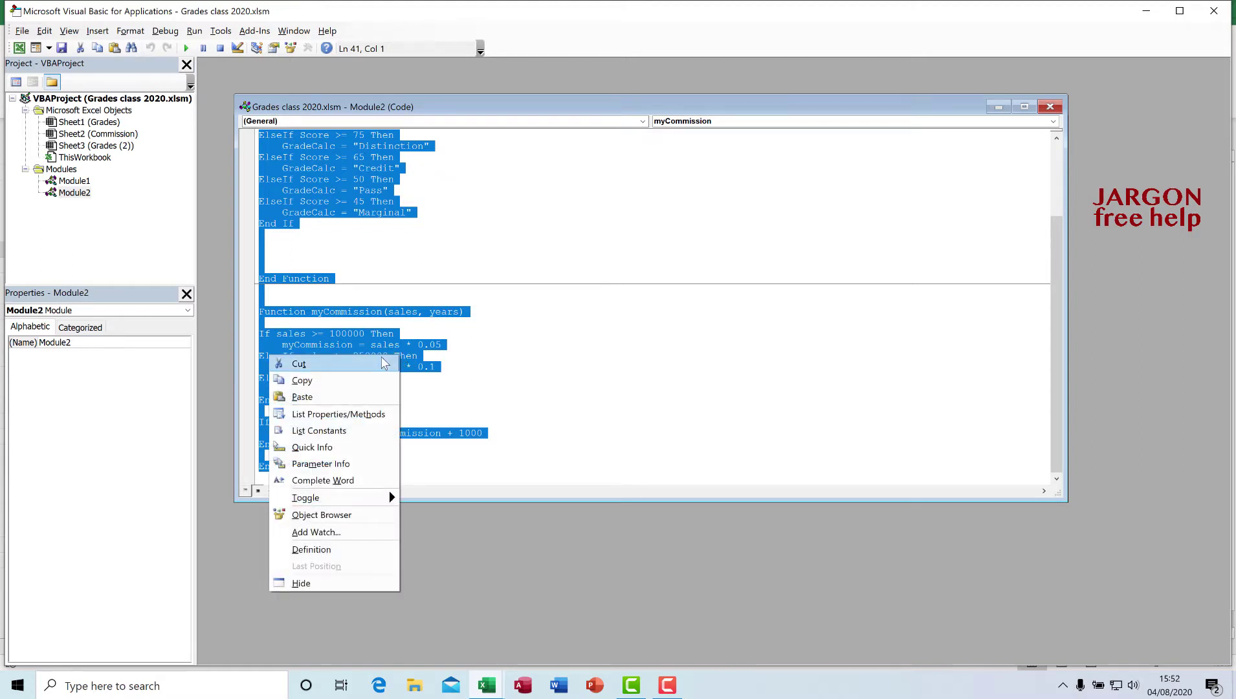
left_click(384, 366)
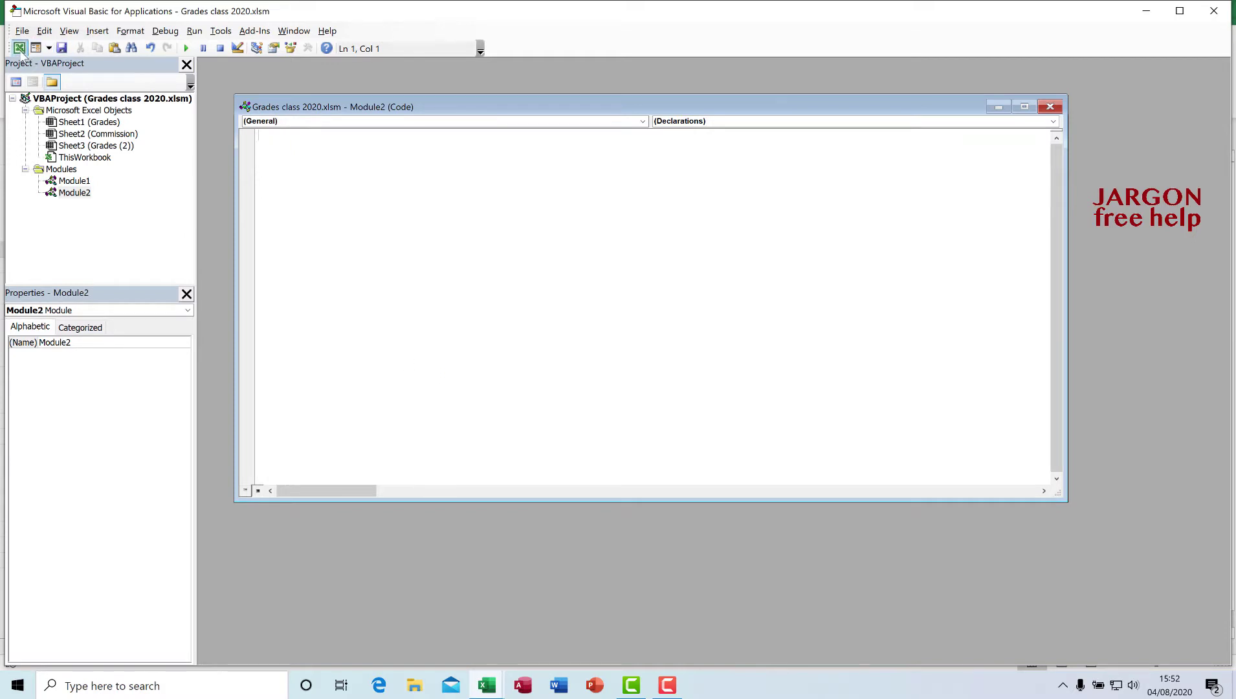
left_click(20, 48)
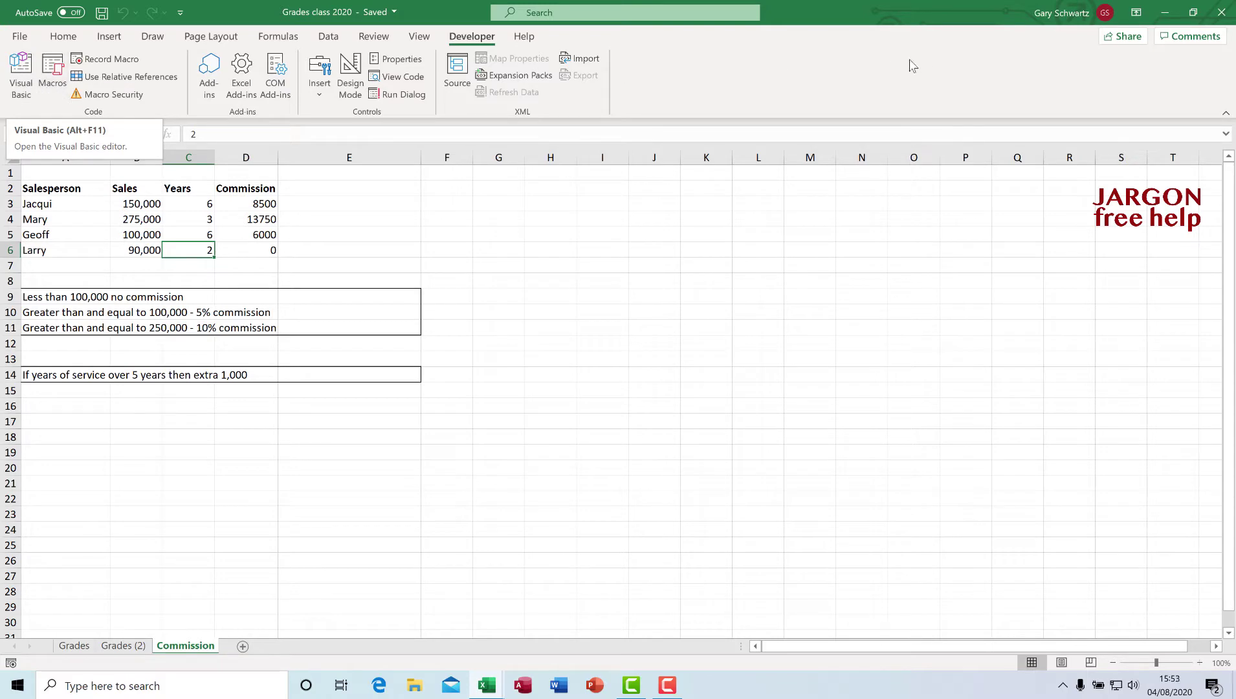
Step: Close Grades class 2020, then paste GradeCalc and myCommission into a new Module1 in Book1's VBA project
left_click(1221, 12)
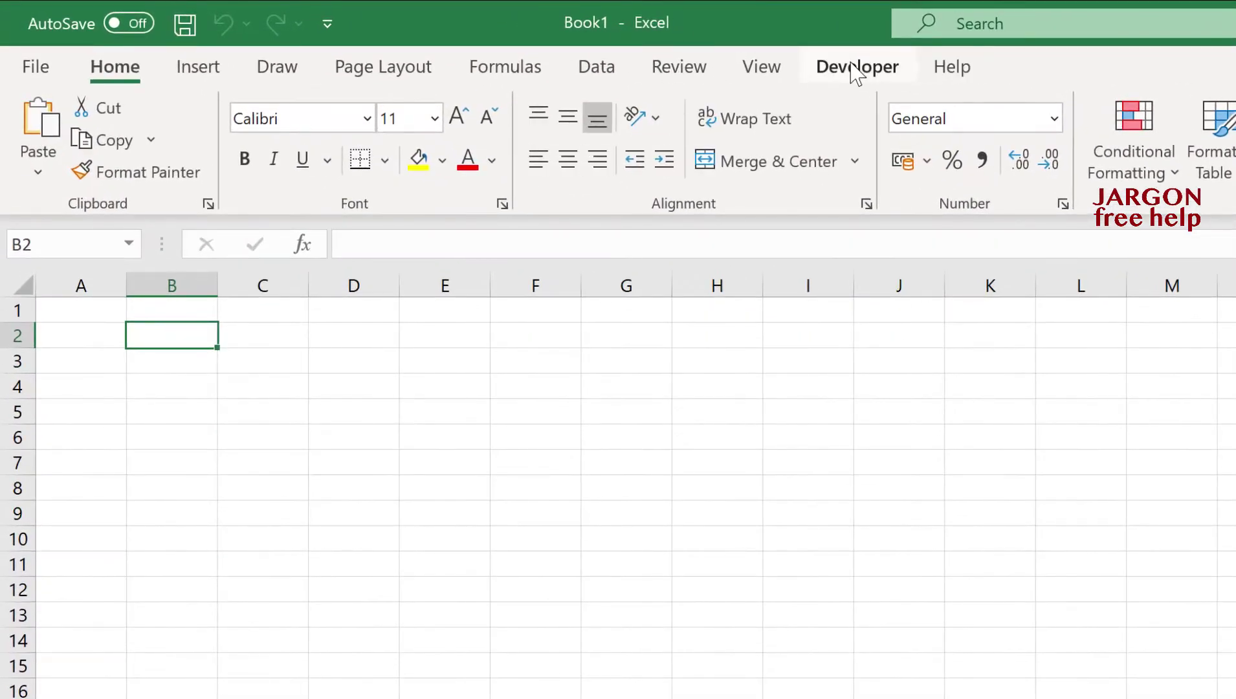
left_click(854, 72)
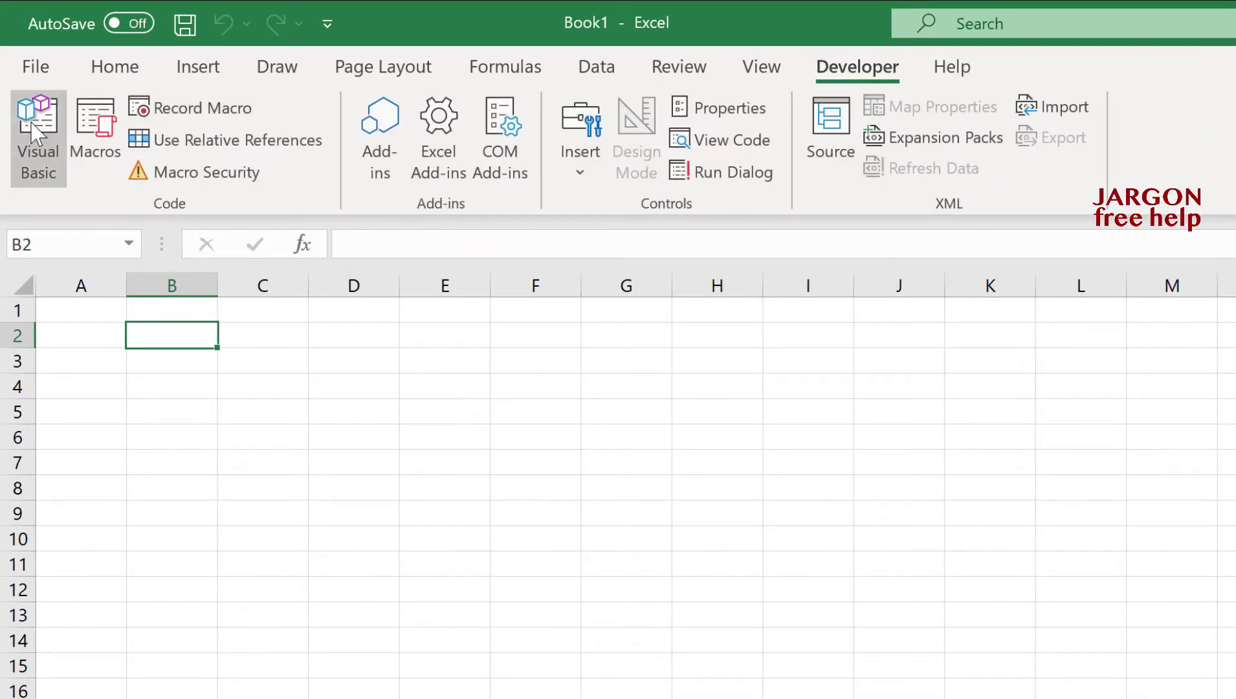
left_click(33, 117)
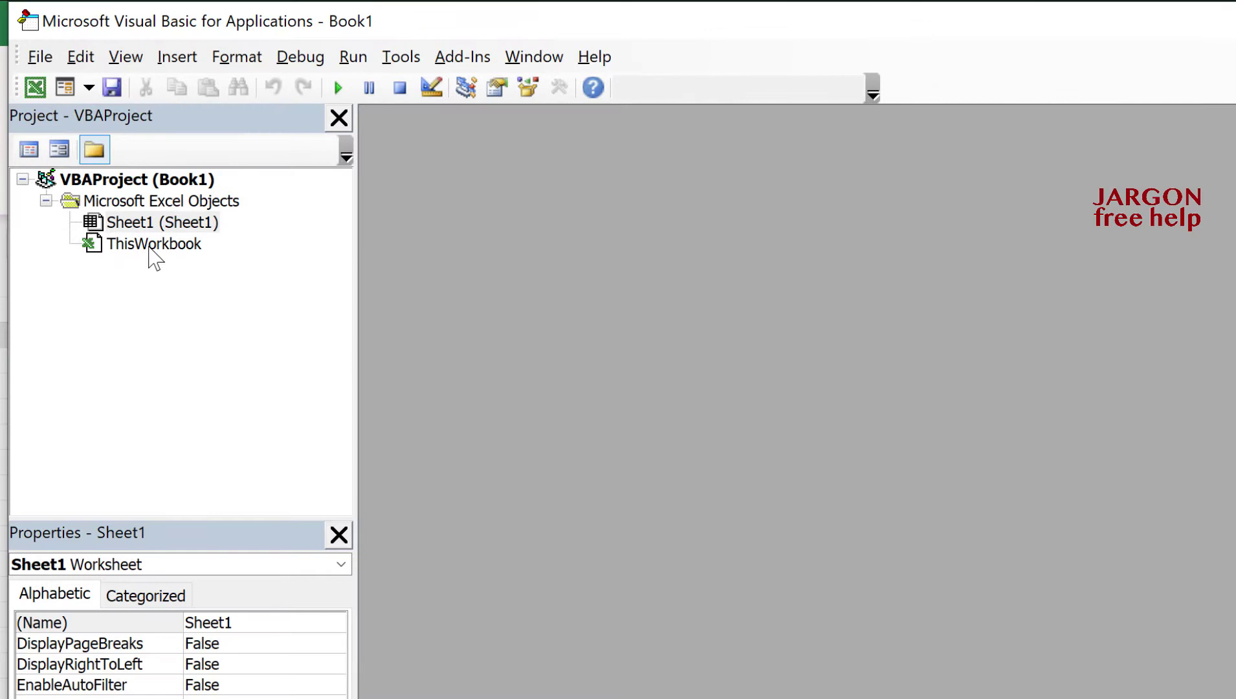
left_click(177, 58)
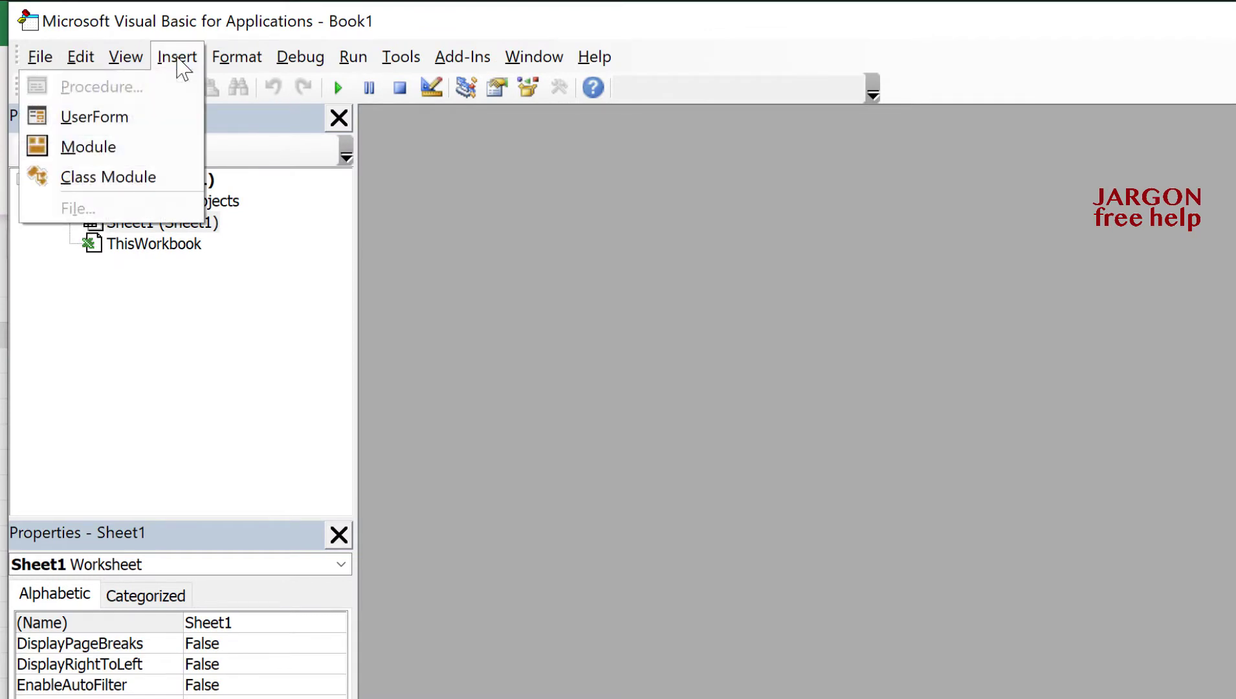
left_click(137, 148)
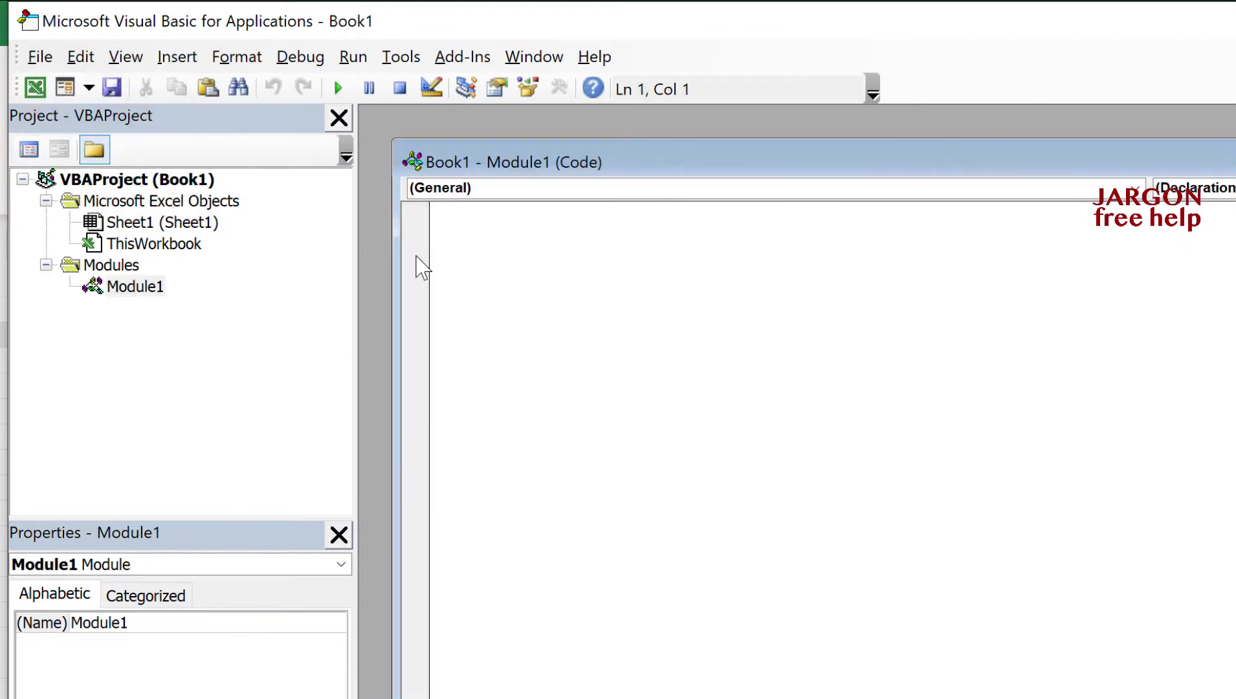
right_click(458, 218)
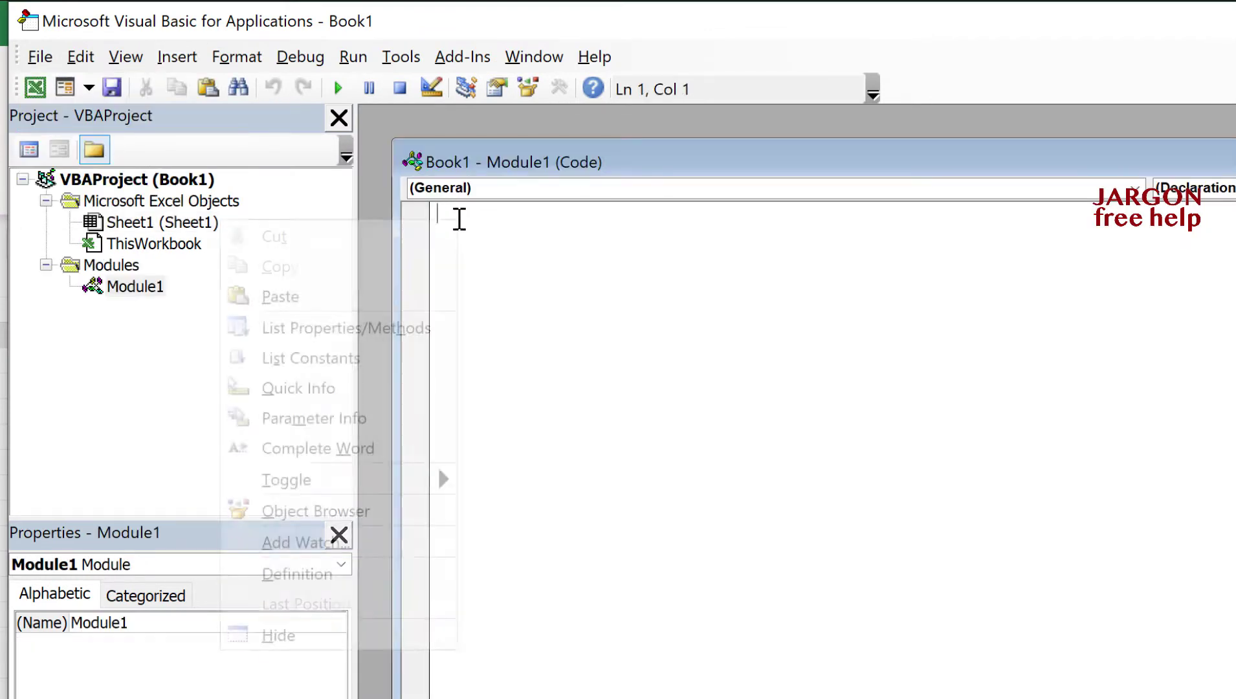
left_click(406, 297)
scroll(828, 347, "up", 3)
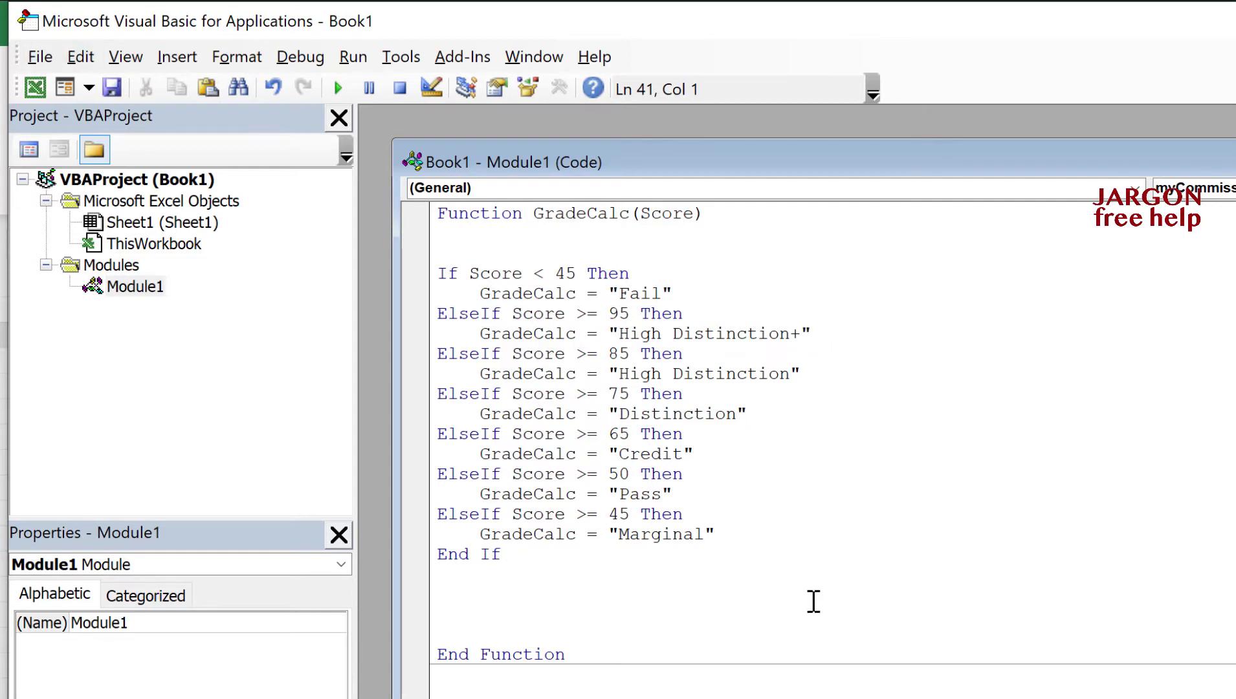
Step: From cell D3 in Book1, check that Insert Function's User Defined category lists both functions, then cancel
left_click(35, 87)
left_click(352, 372)
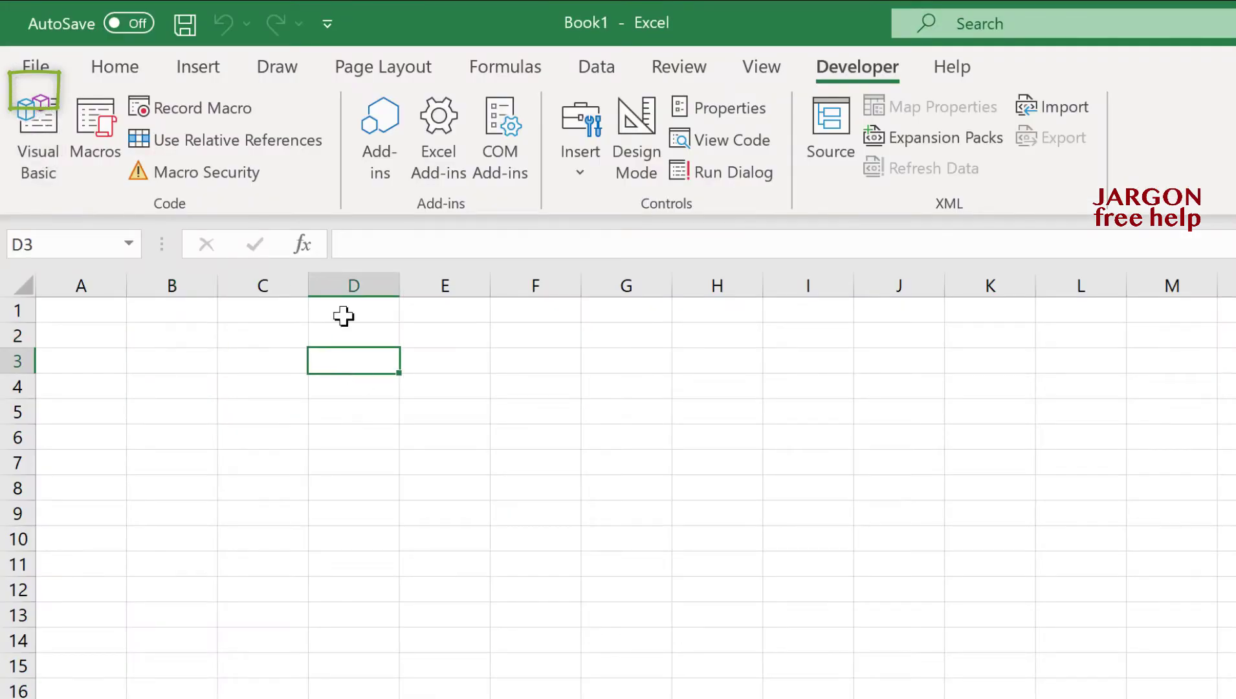
left_click(303, 243)
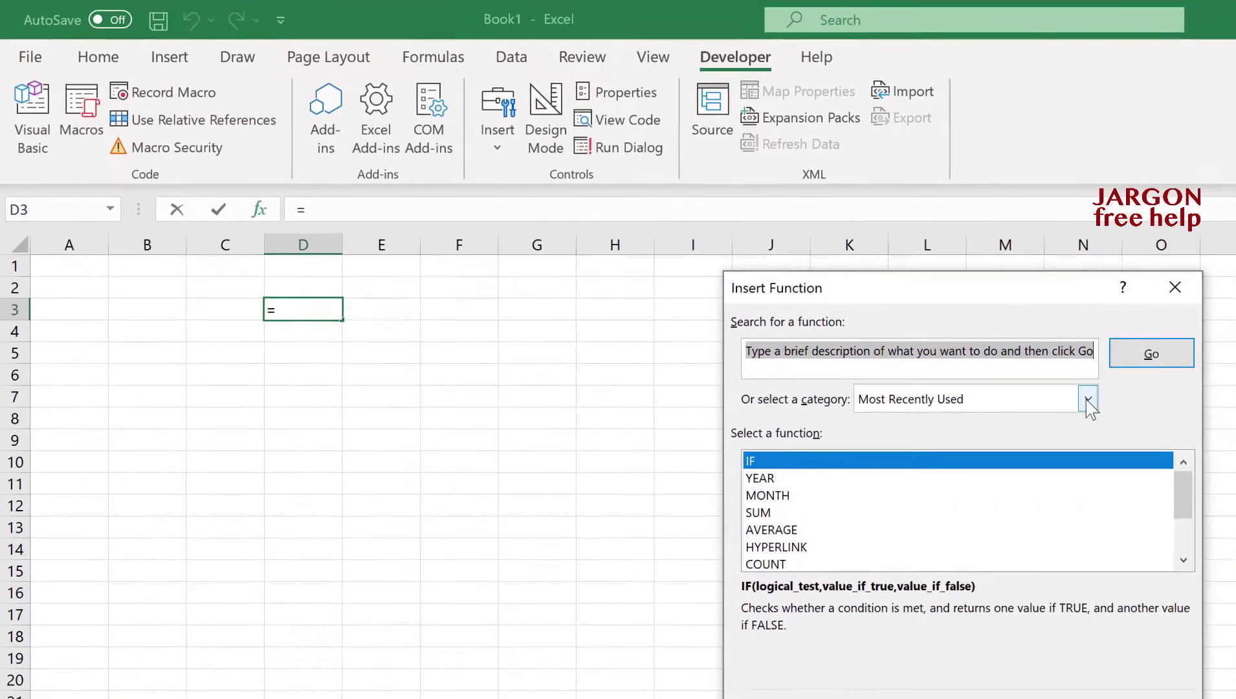
left_click(1081, 397)
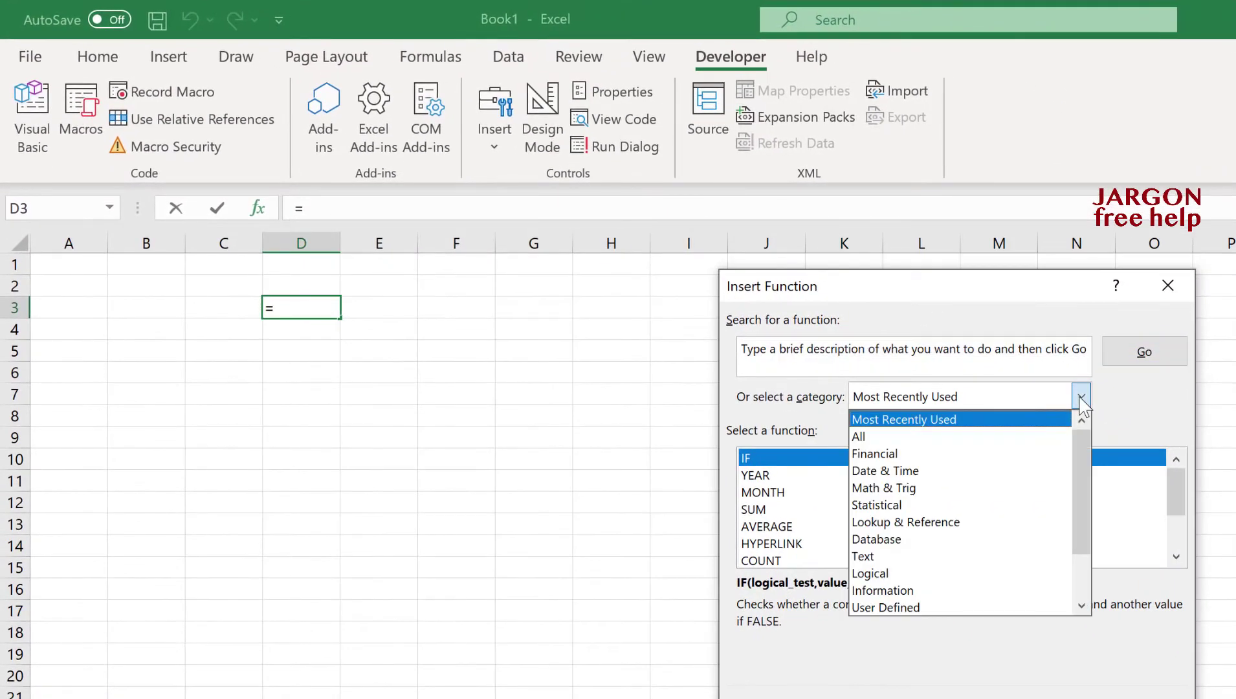
left_click(1021, 612)
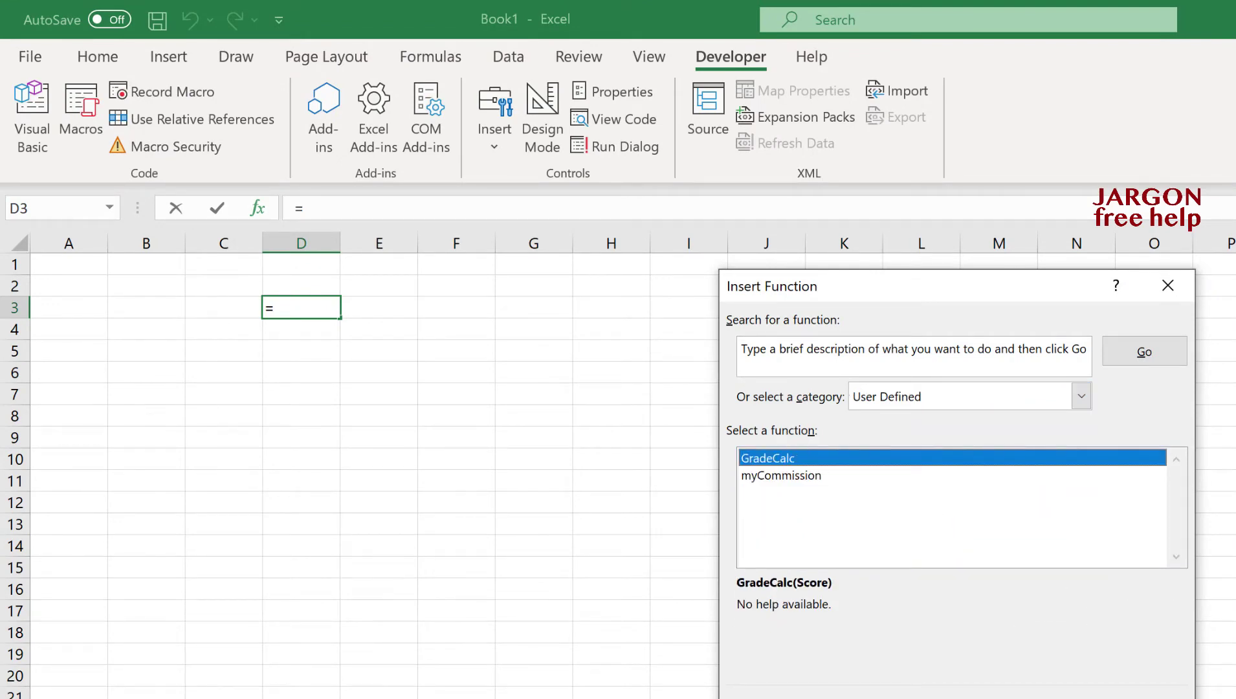
key("Escape")
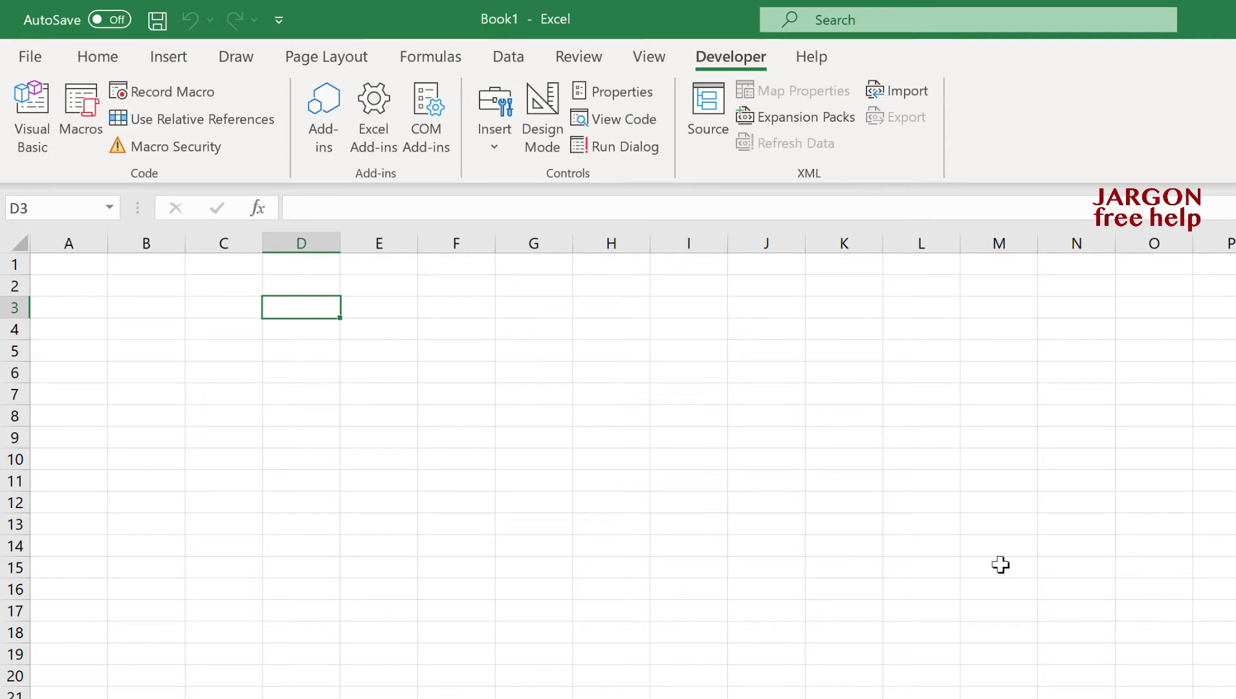
Step: Save Book1 in the AddIns folder as an Excel Add-in (*.xlam), named with the owner's name plus 'Macros and Functions'
left_click(31, 57)
left_click(102, 358)
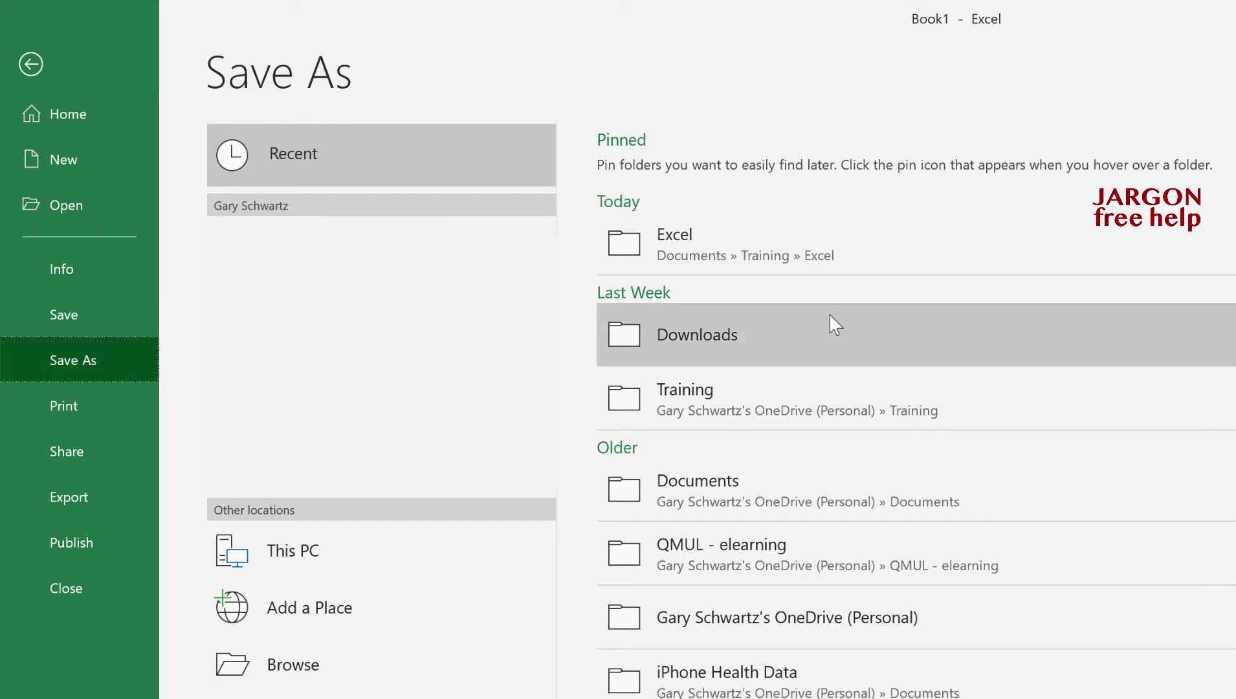
left_click(497, 541)
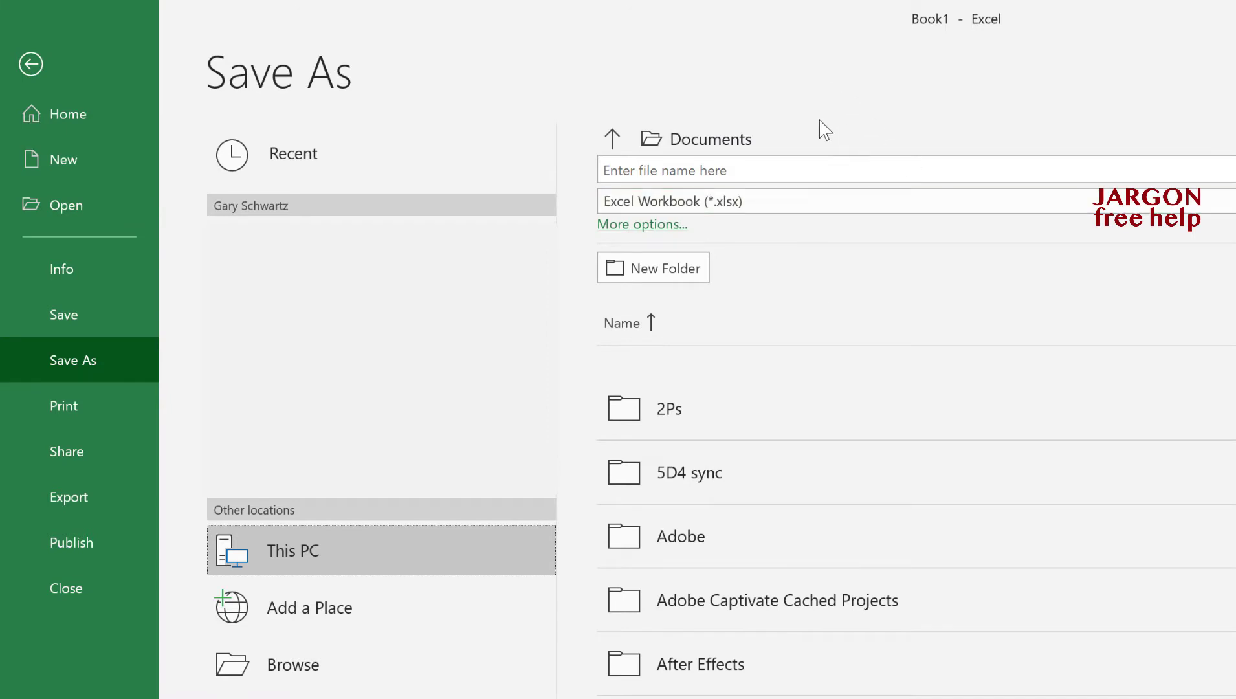
left_click(600, 169)
type("Gary's")
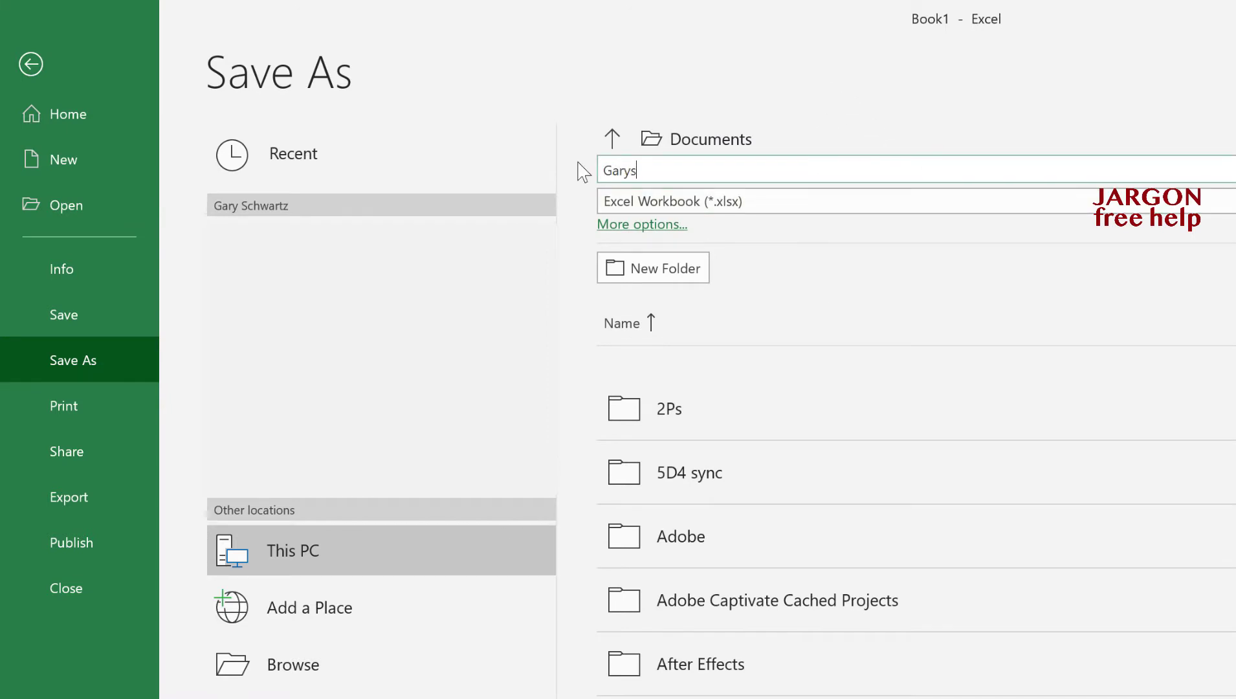
type(" Macros and Functions")
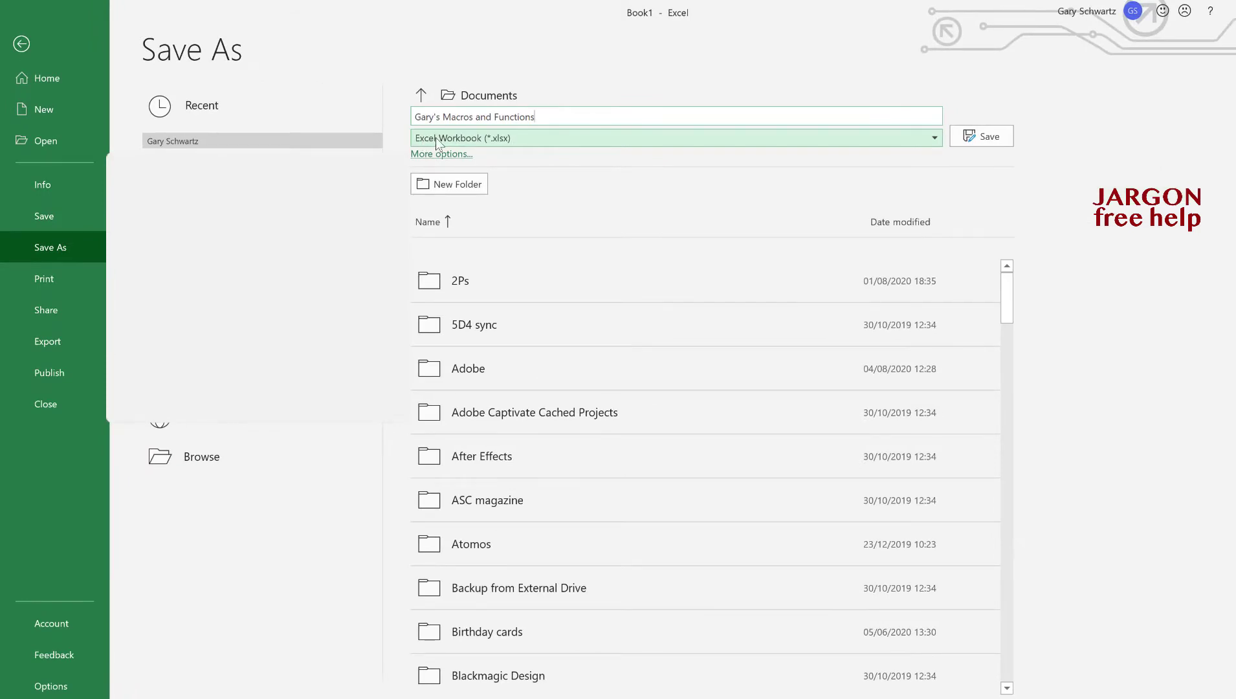
left_click(935, 137)
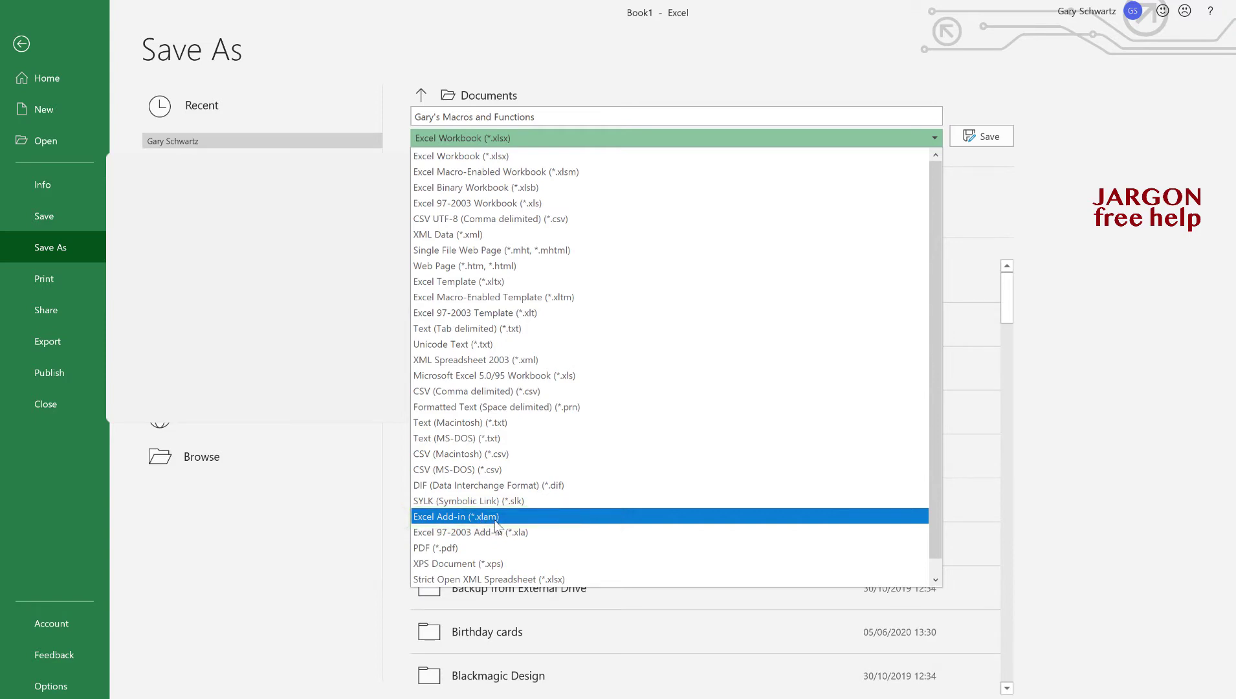
left_click(495, 517)
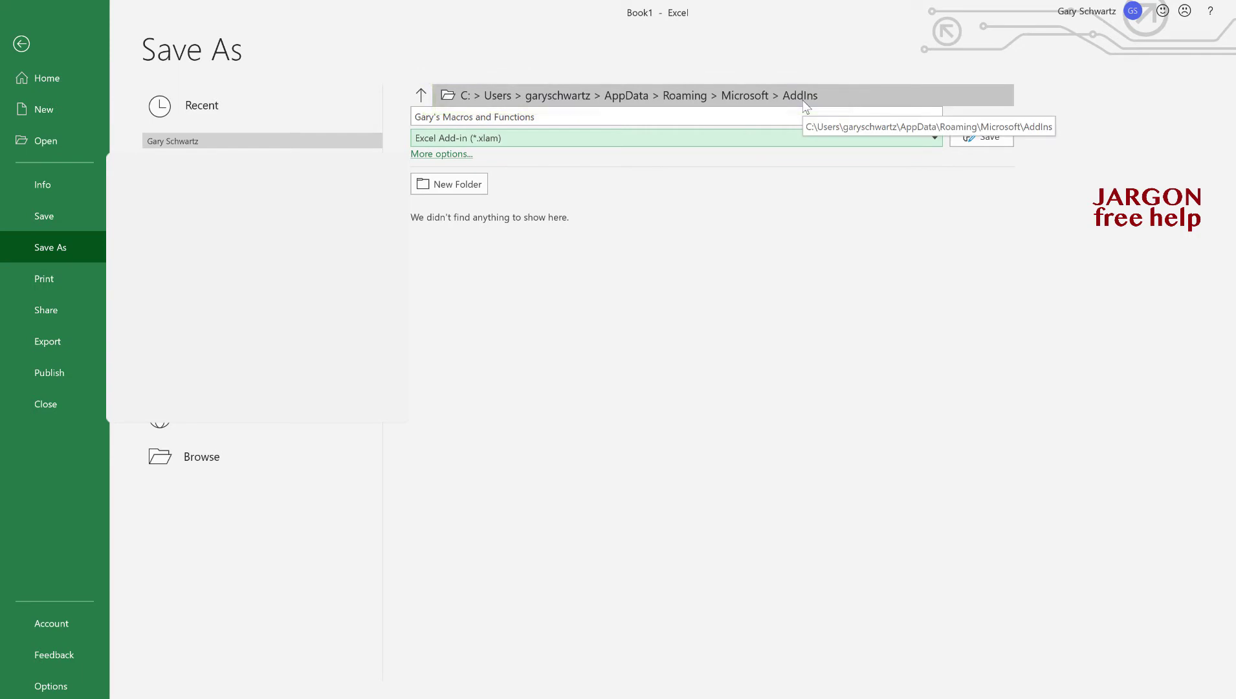
left_click(1001, 139)
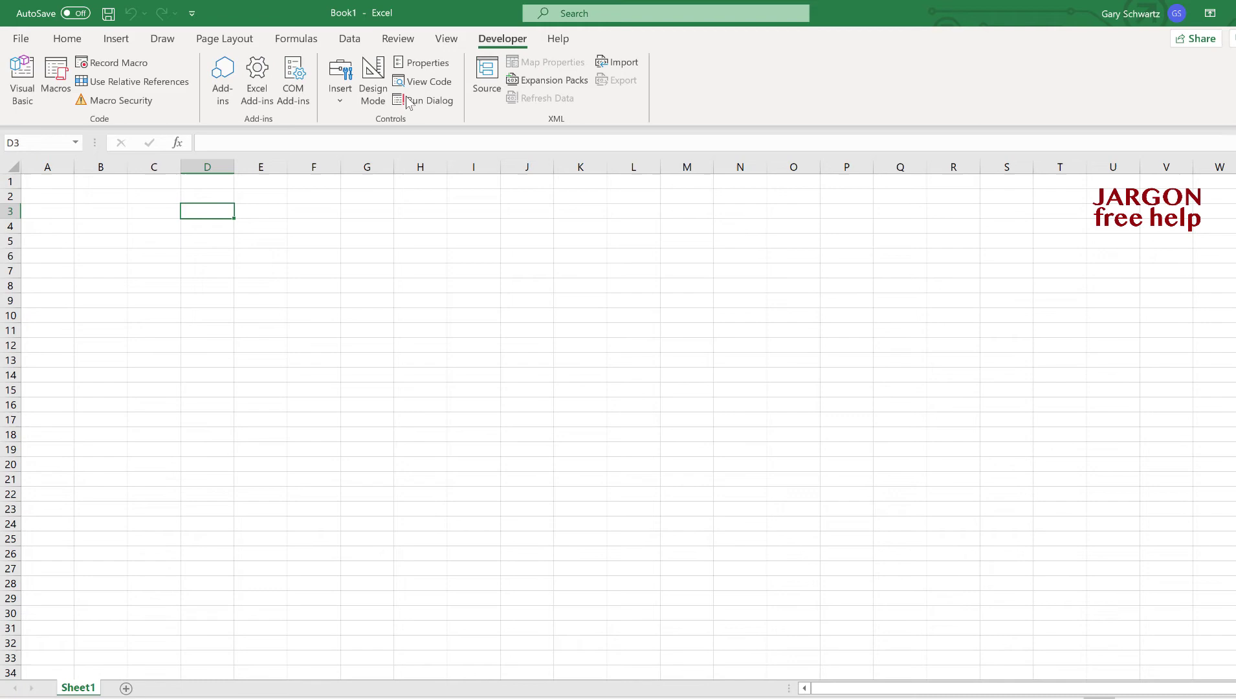
Step: Tick the new Macros and Functions add-in in the Excel Add-ins list and confirm with OK
left_click(257, 94)
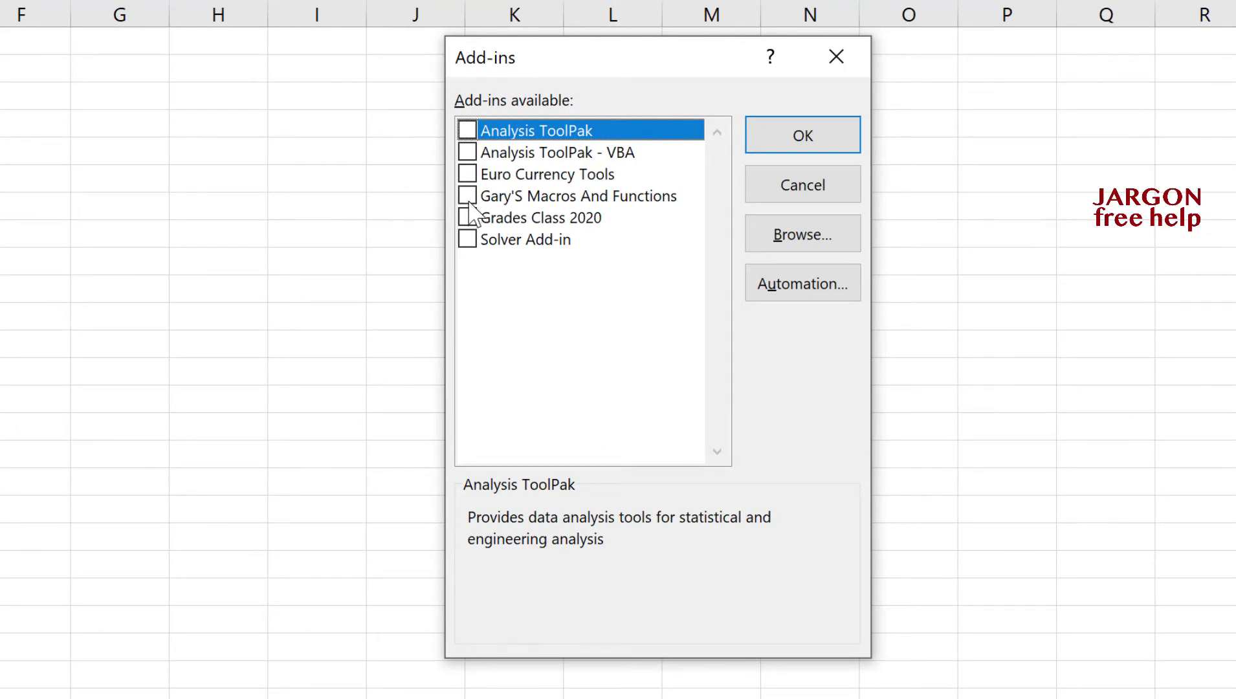
left_click(467, 196)
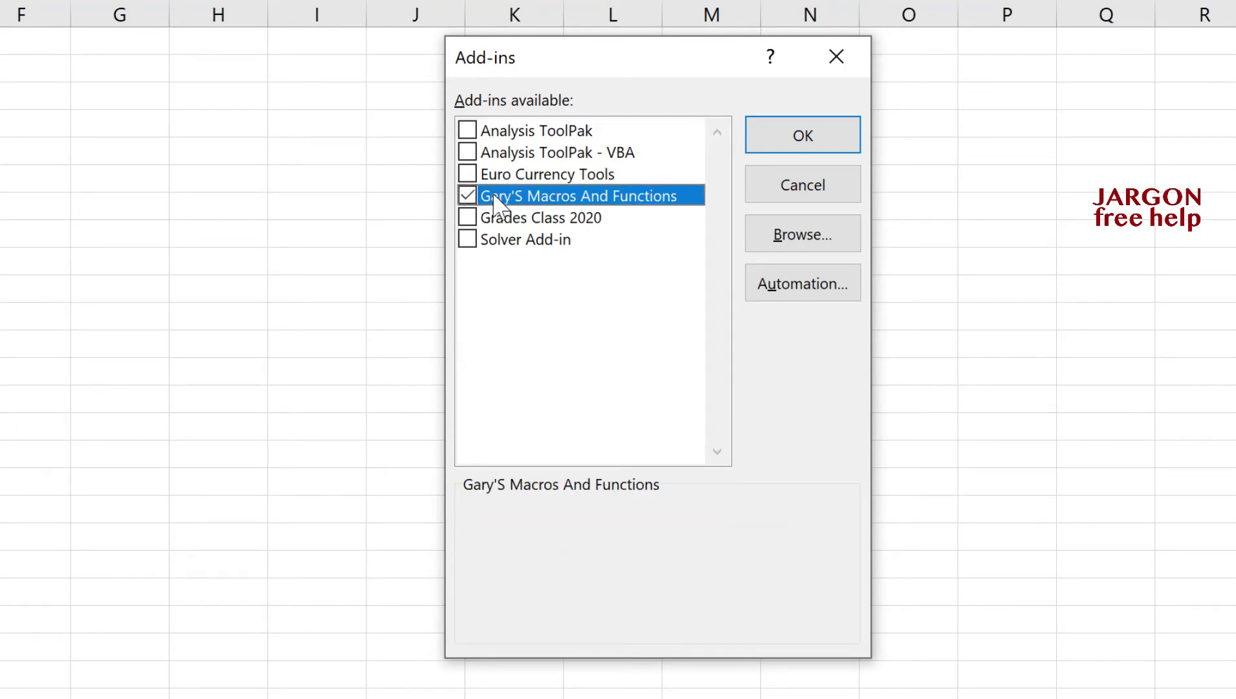
left_click(802, 139)
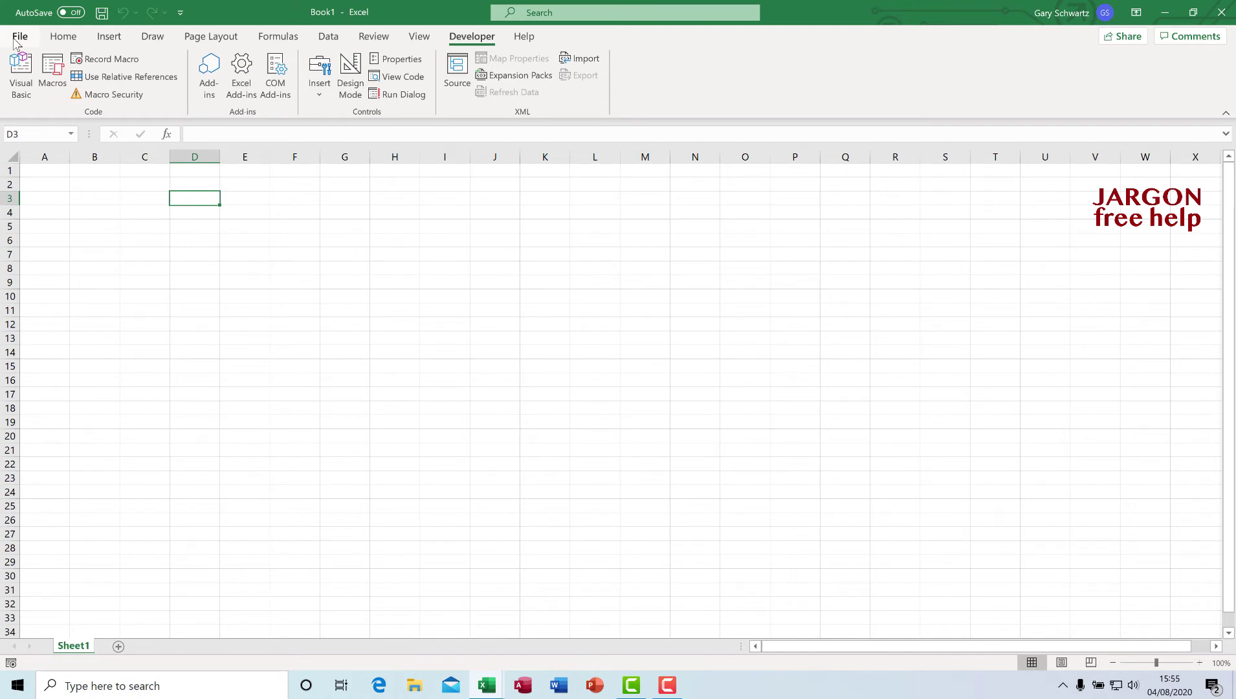
Step: Close Excel, saving Book1 as a macro-enabled .xlsm under the same Macros and Functions name
left_click(1222, 12)
type("Gary")
type("'s Macros")
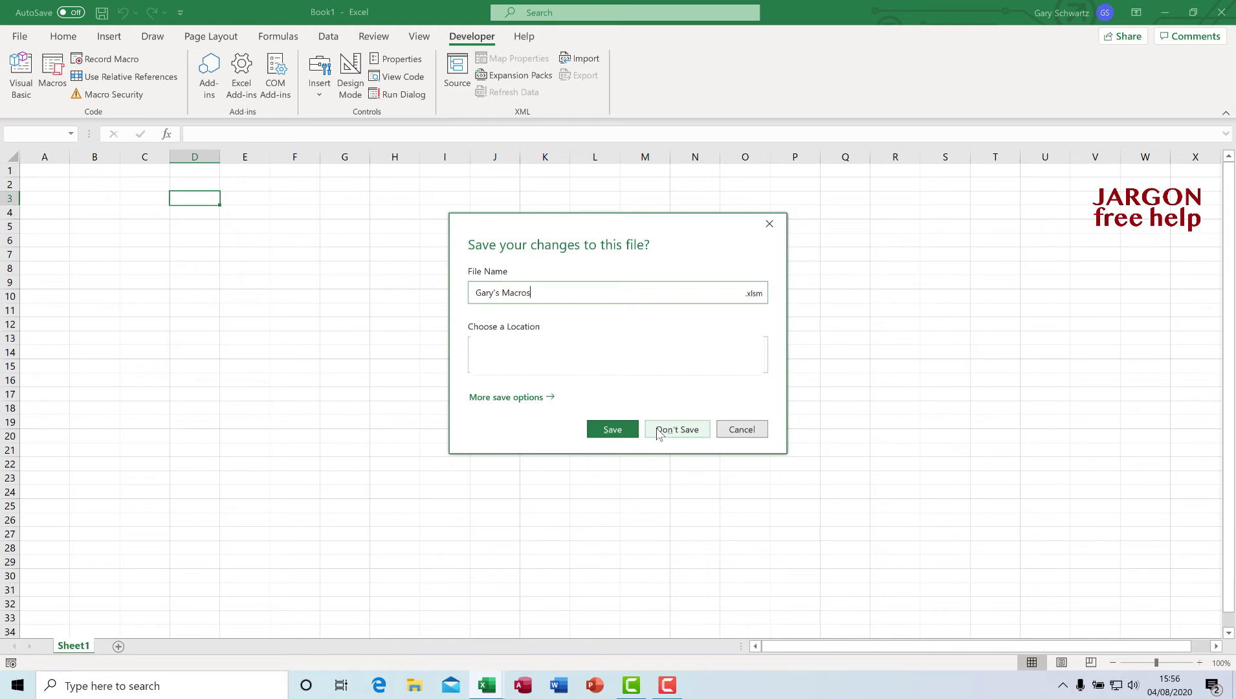
type(" and Functions")
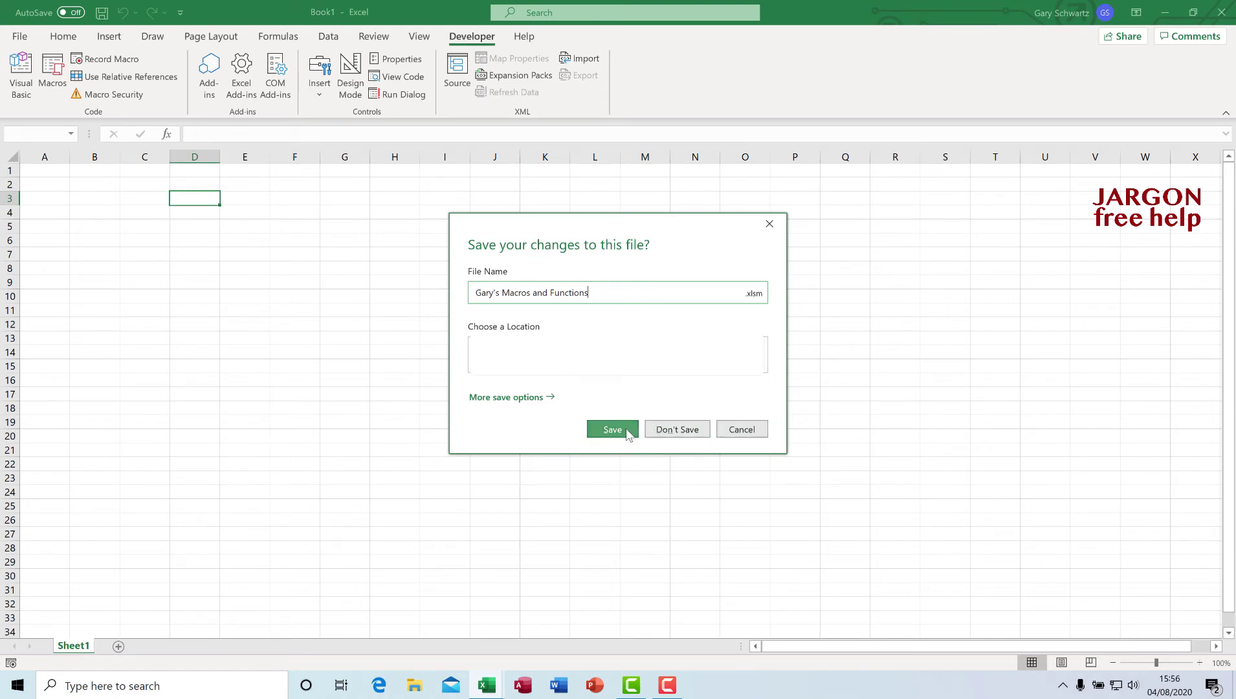
left_click(626, 434)
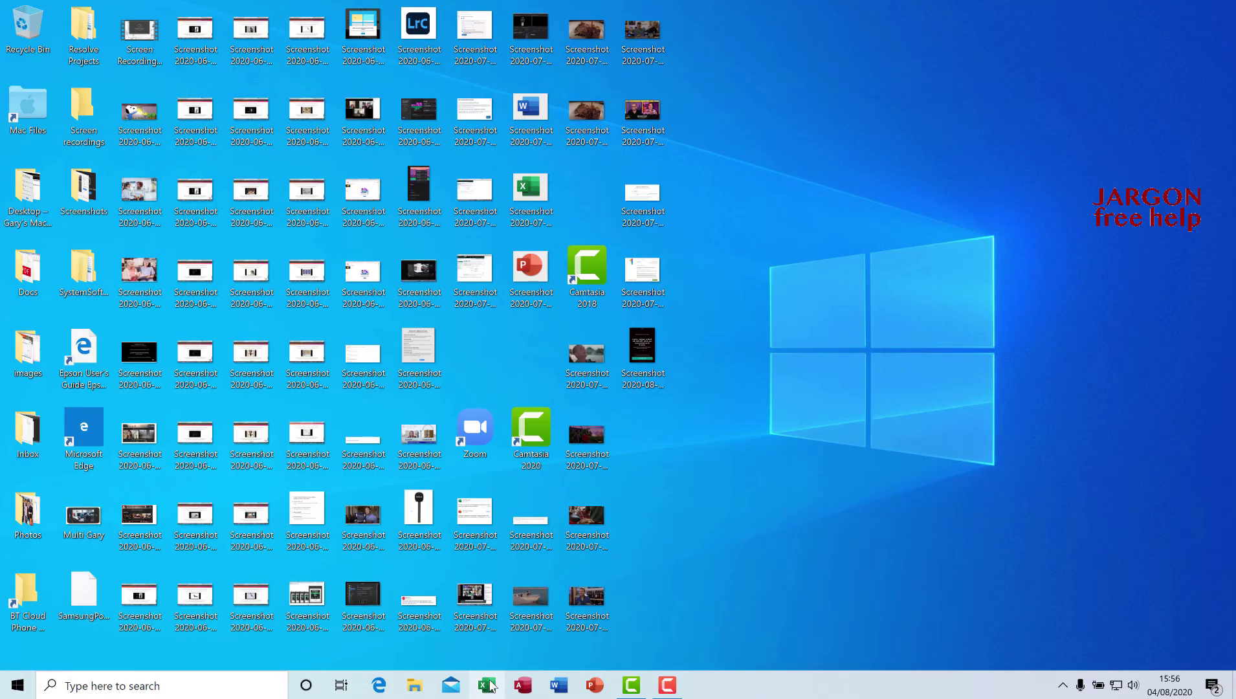
Step: Relaunch Excel, open a blank workbook and select cell D5
left_click(488, 685)
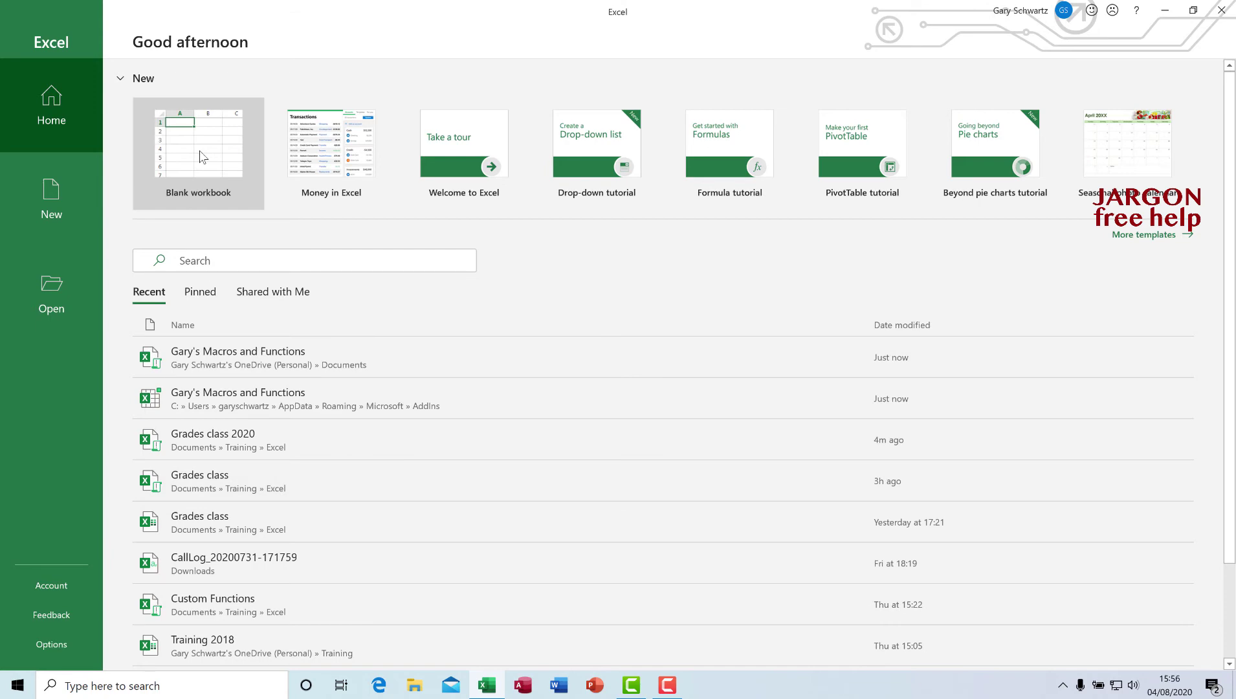
left_click(199, 153)
left_click(209, 158)
left_click(183, 225)
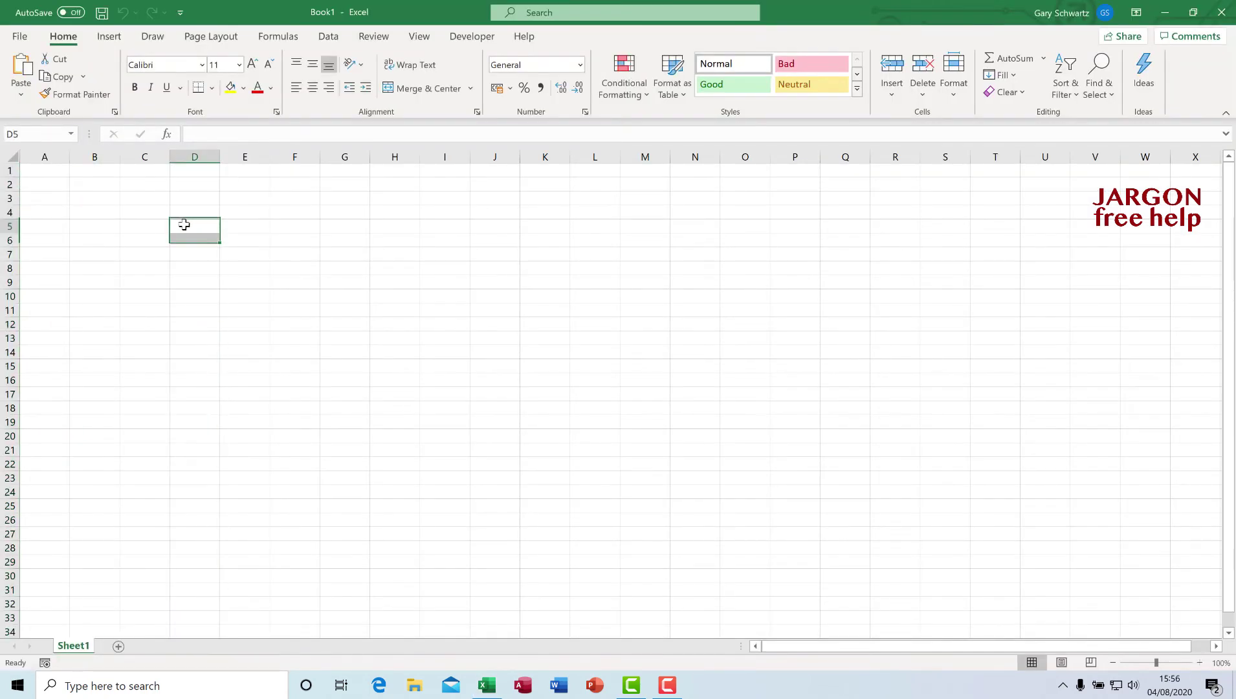
Step: Filter Insert Function to User Defined, review GradeCalc and myCommission, then cancel without inserting
left_click(167, 135)
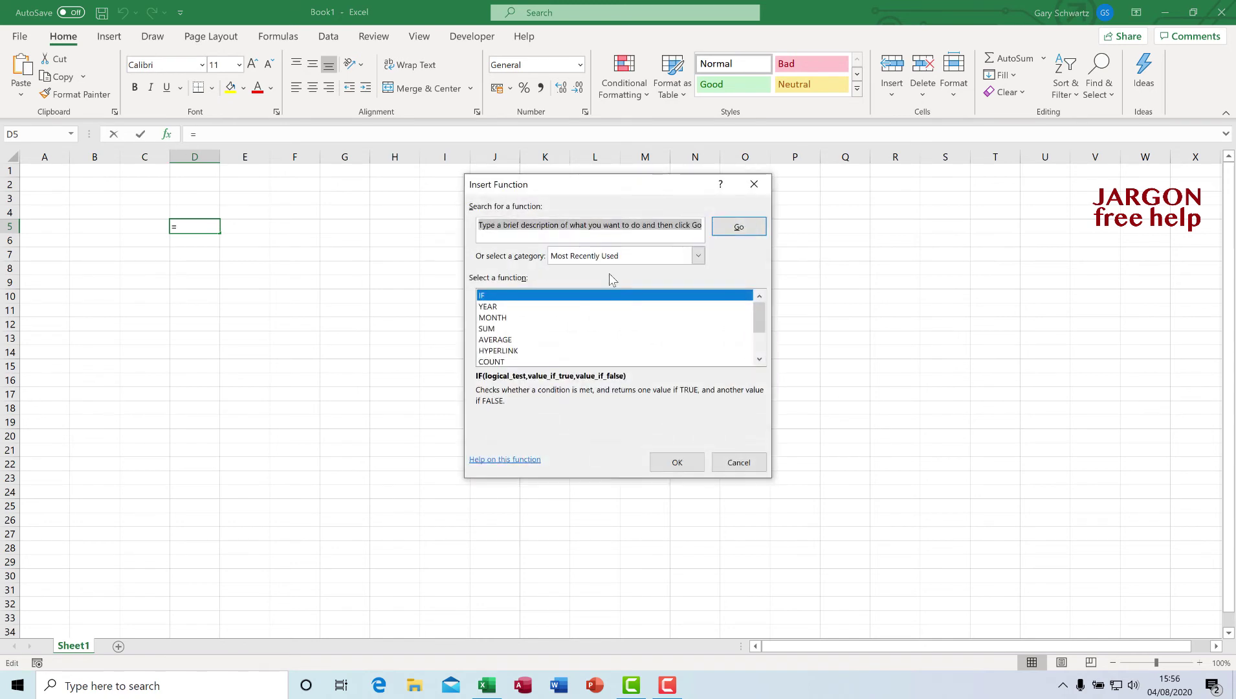
left_click(699, 256)
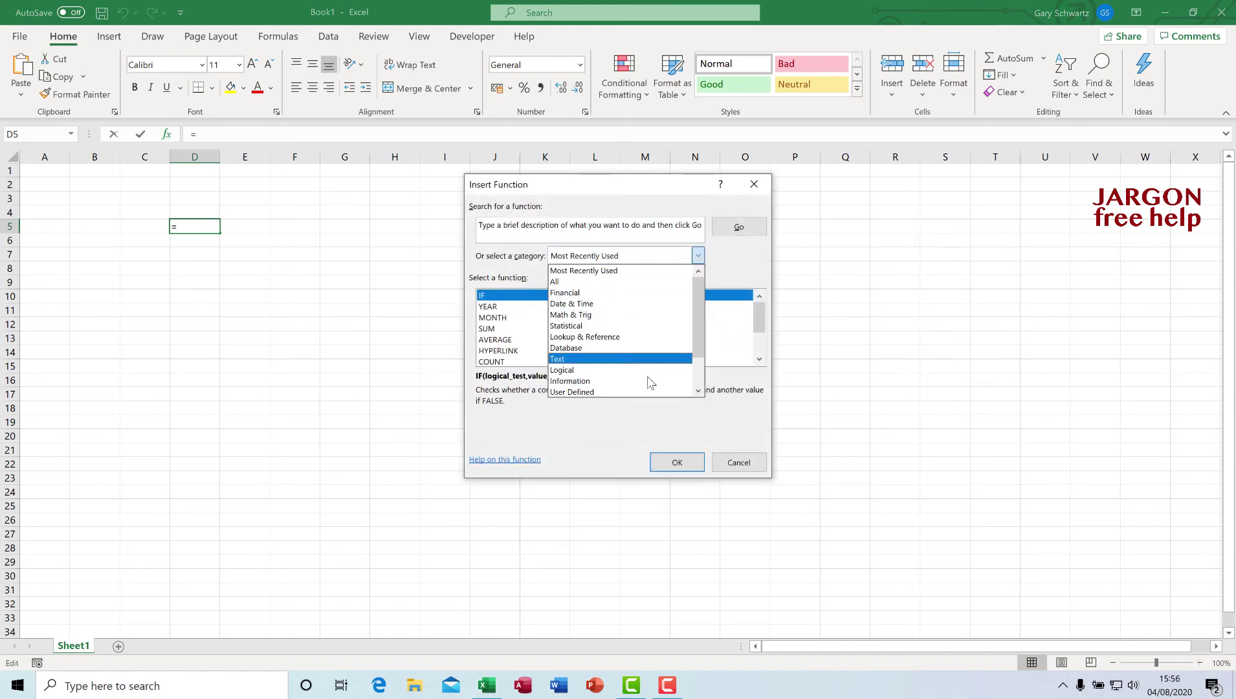
left_click(654, 392)
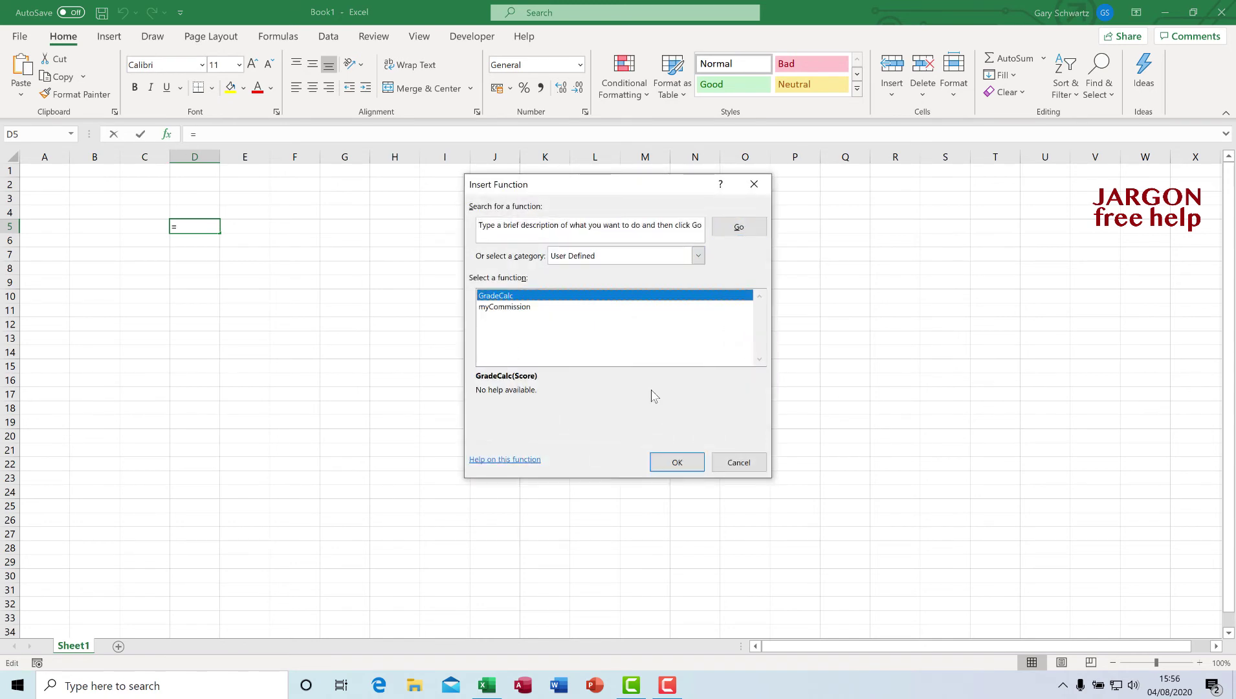
left_click(535, 307)
left_click(534, 294)
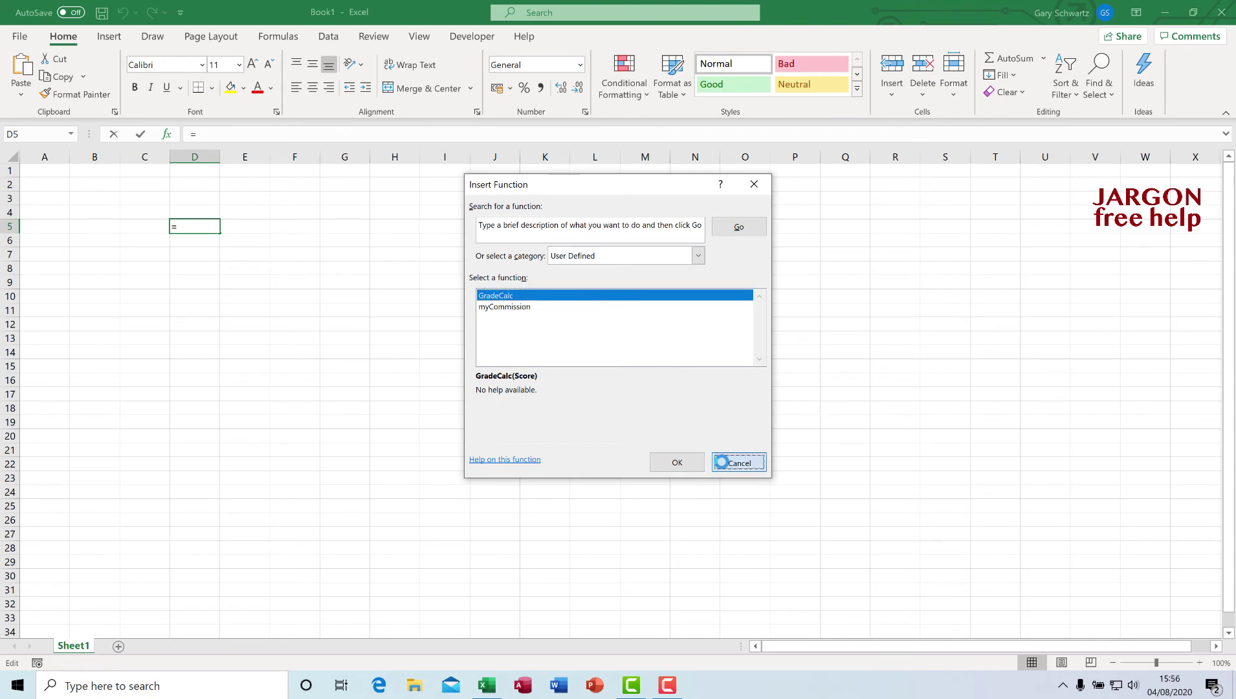
left_click(721, 461)
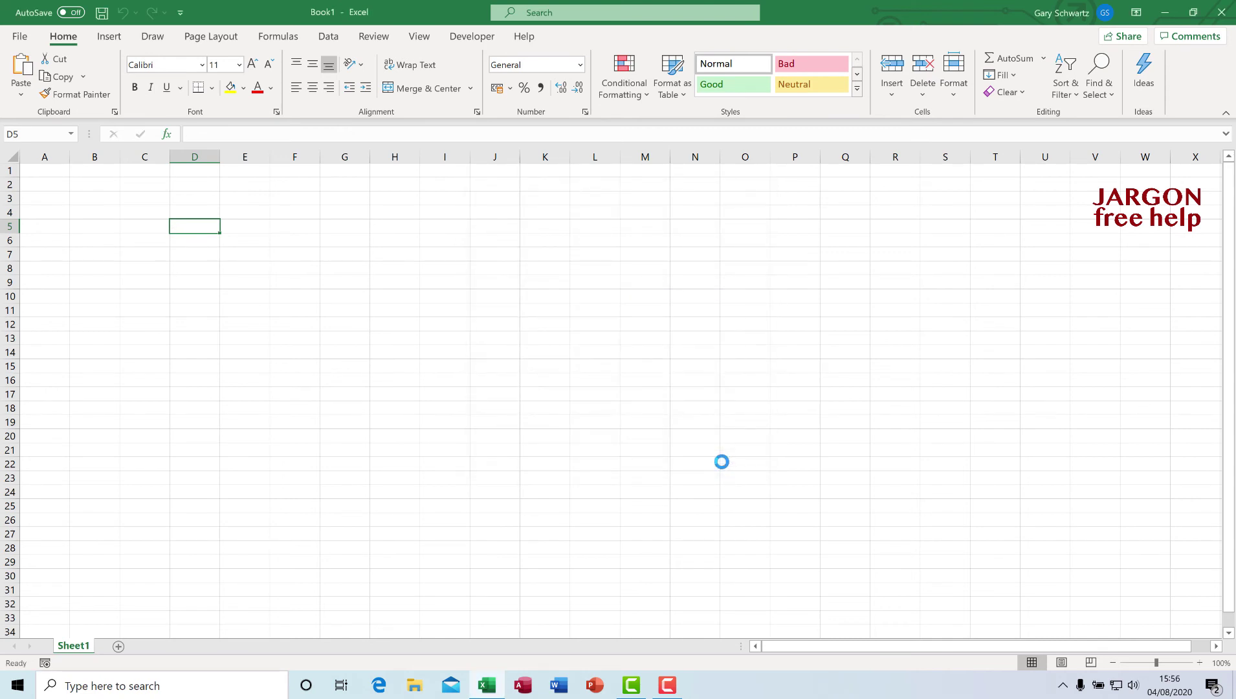